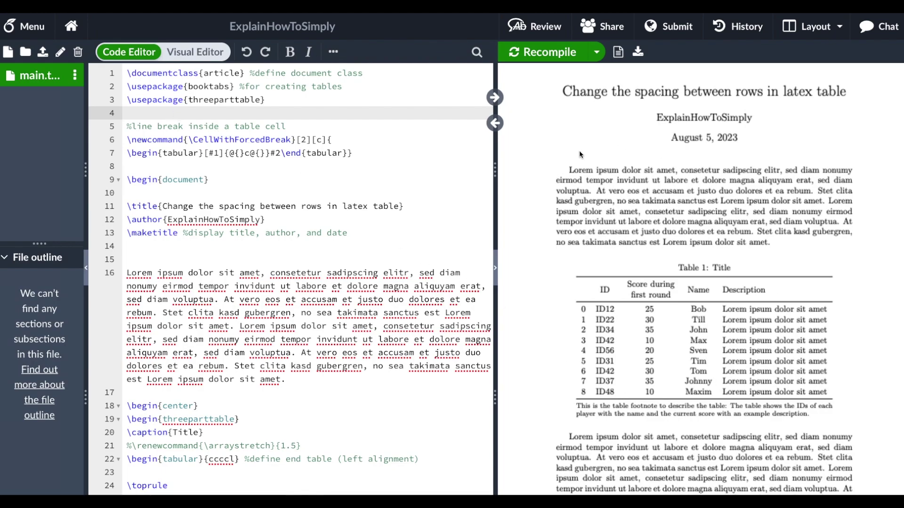
Scroll the editor down to the table source and the commented arraystretch line 21.
{"action": "key", "text": "Down"}
{"action": "key", "text": "Down"}
{"action": "key", "text": "Down"}
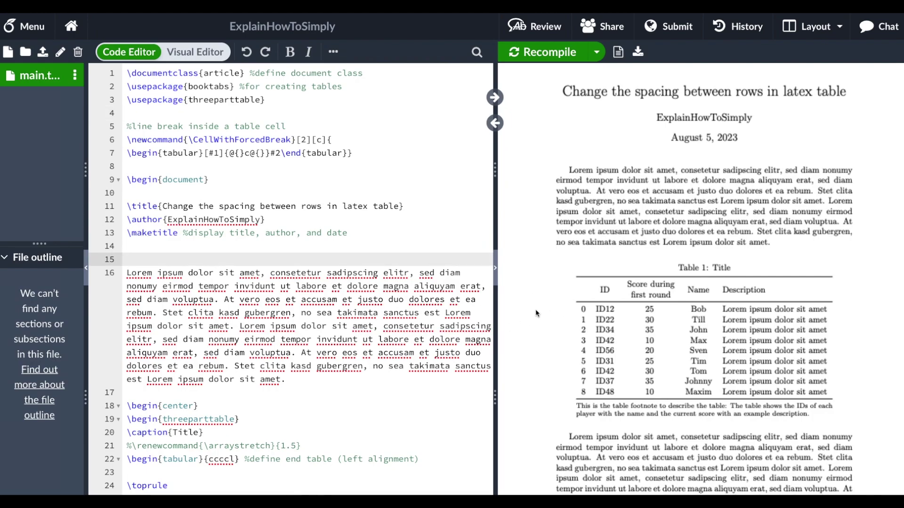
{"action": "scroll", "coordinate": [232, 311], "scroll_direction": "down", "scroll_amount": 5}
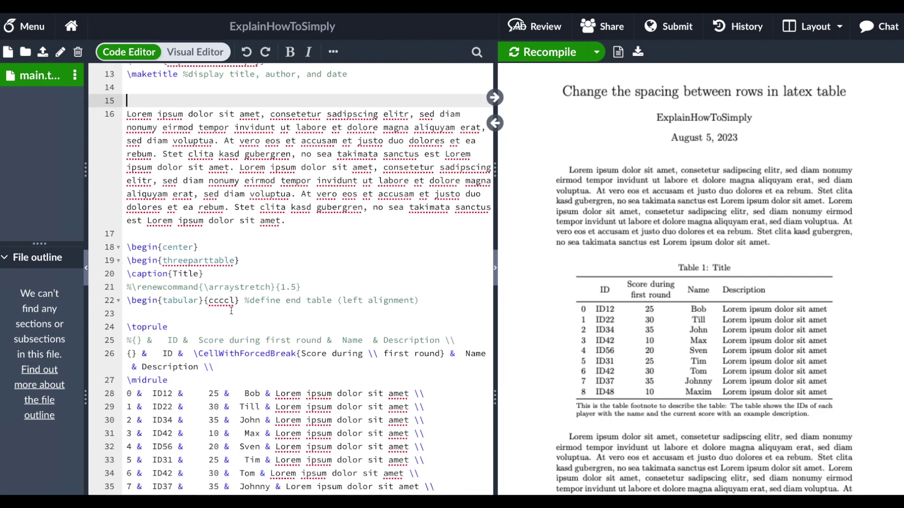
{"action": "scroll", "coordinate": [232, 311], "scroll_direction": "down", "scroll_amount": 5}
{"action": "scroll", "coordinate": [232, 311], "scroll_direction": "down", "scroll_amount": 2}
{"action": "scroll", "coordinate": [231, 311], "scroll_direction": "up", "scroll_amount": 2}
{"action": "scroll", "coordinate": [231, 311], "scroll_direction": "up", "scroll_amount": 1}
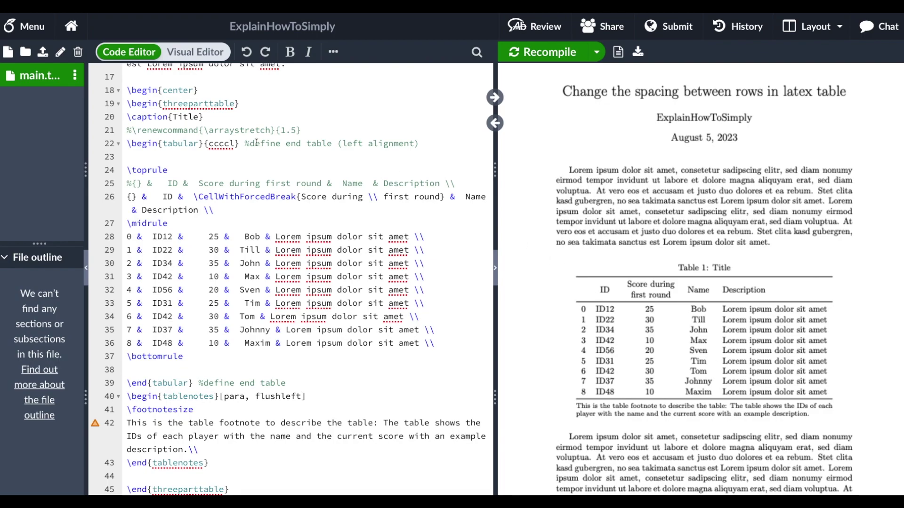
Uncomment the \renewcommand{\arraystretch}{1.5} line on line 21.
{"action": "left_click", "coordinate": [134, 131]}
{"action": "key", "text": "BackSpace"}
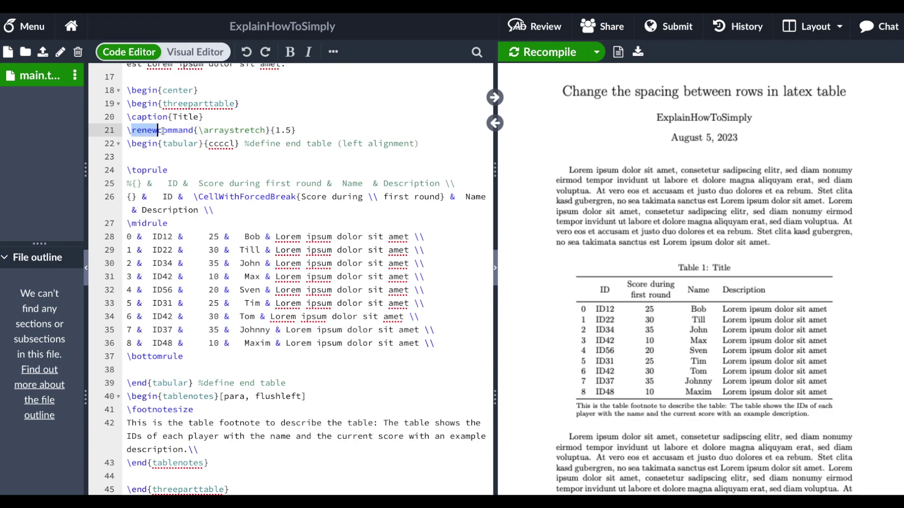
{"action": "left_click_drag", "start_coordinate": [162, 130], "coordinate": [275, 130]}
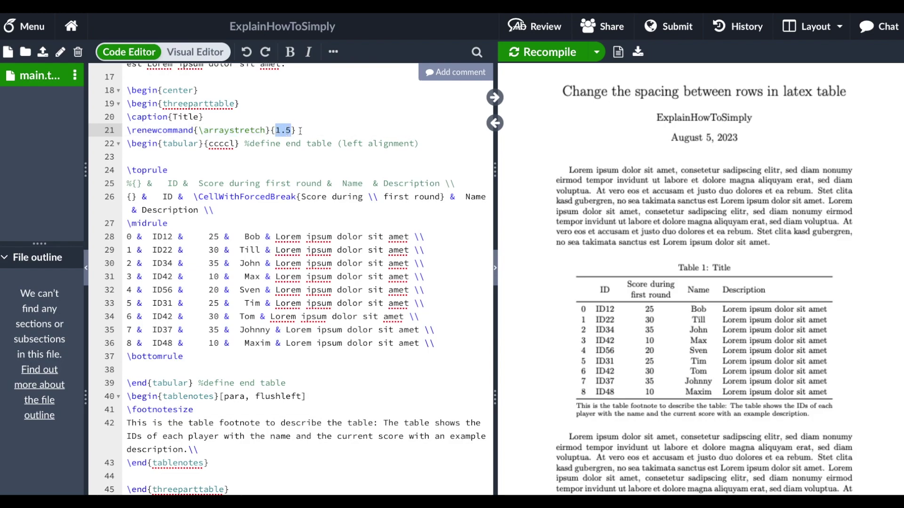
Recompile with row stretch 1.5, then begin deleting the old 1.5 value.
{"action": "left_click", "coordinate": [301, 131]}
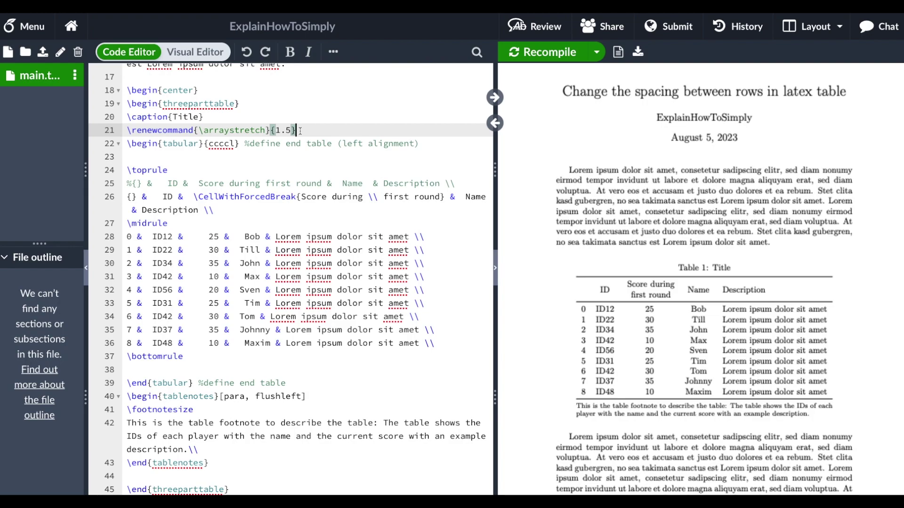
{"action": "left_click_drag", "start_coordinate": [294, 130], "coordinate": [275, 130]}
{"action": "left_click", "coordinate": [299, 131]}
{"action": "key", "text": "ctrl+s"}
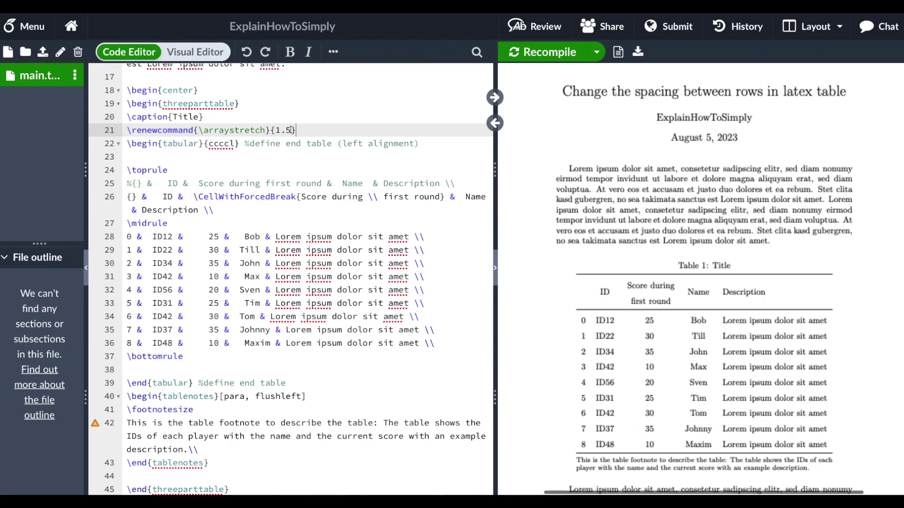
{"action": "key", "text": "BackSpace"}
{"action": "key", "text": "BackSpace"}
{"action": "type", "text": "2}"}
Recompile with arraystretch 1.2 and select the whole line 21 stretch command.
{"action": "key", "text": "ctrl+s"}
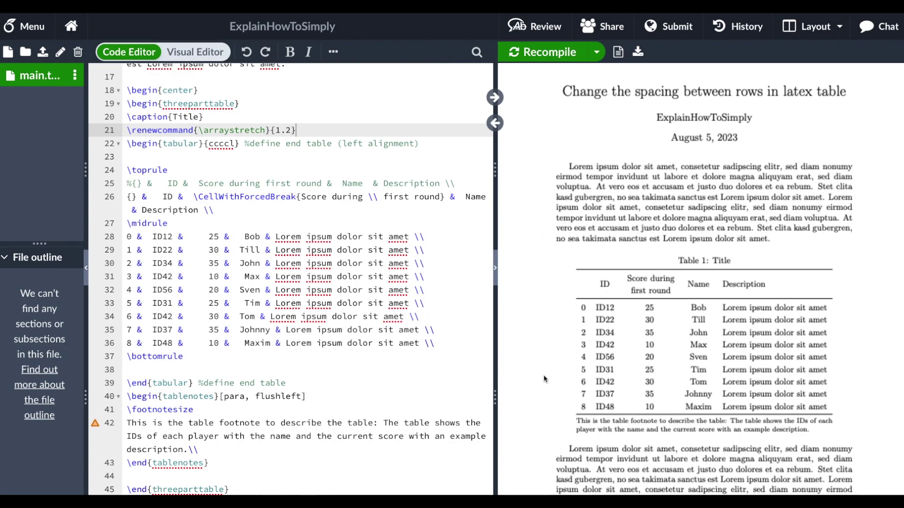
{"action": "triple_click", "coordinate": [311, 130]}
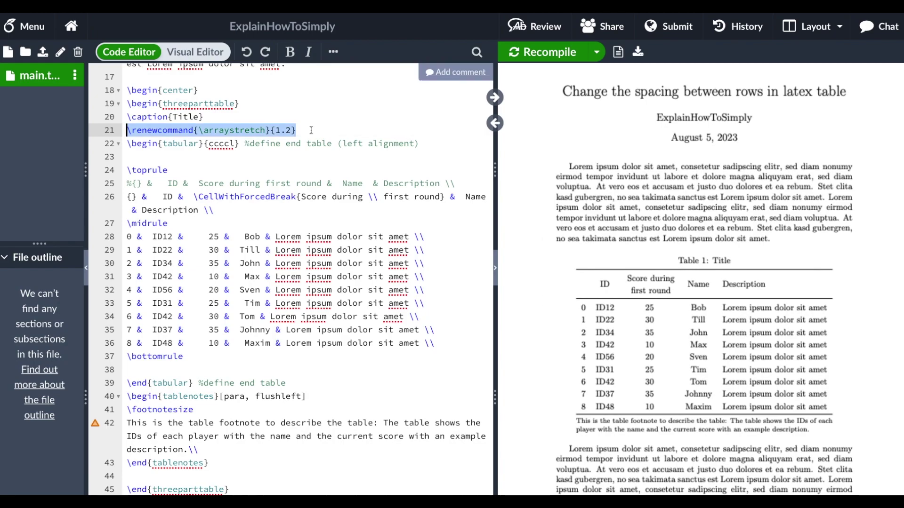